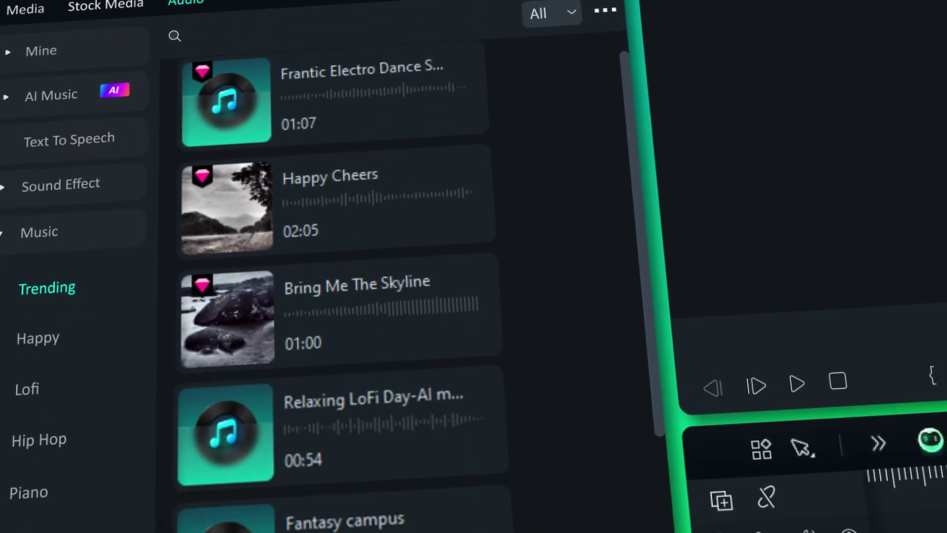
# - Scroll through the empty Project Media of the new Untitled project
pyautogui.scroll(-12, 335, 276)
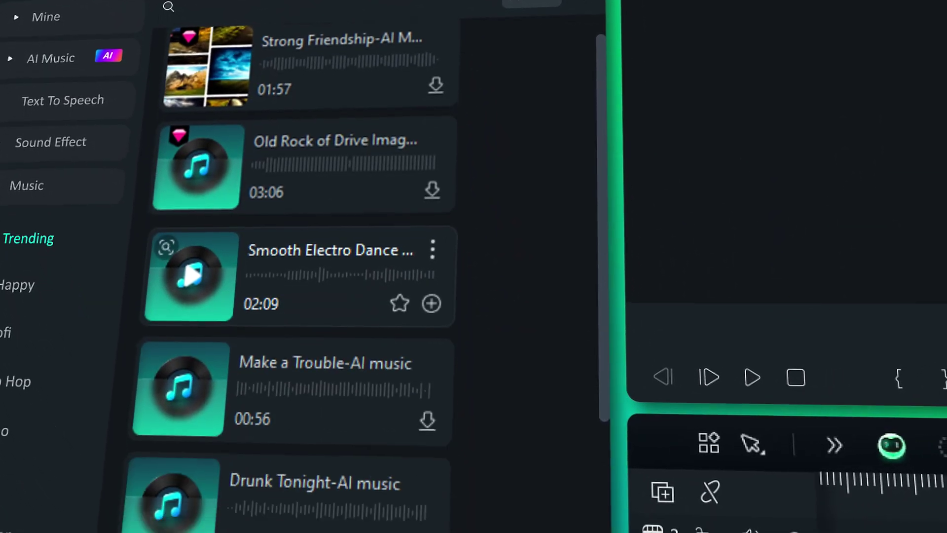
pyautogui.scroll(-15, 295, 276)
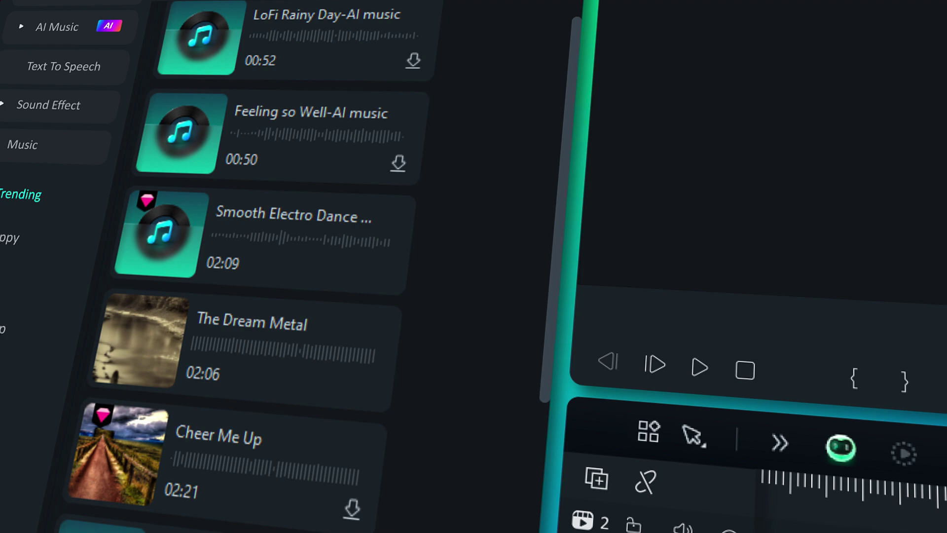
pyautogui.scroll(-15, 247, 276)
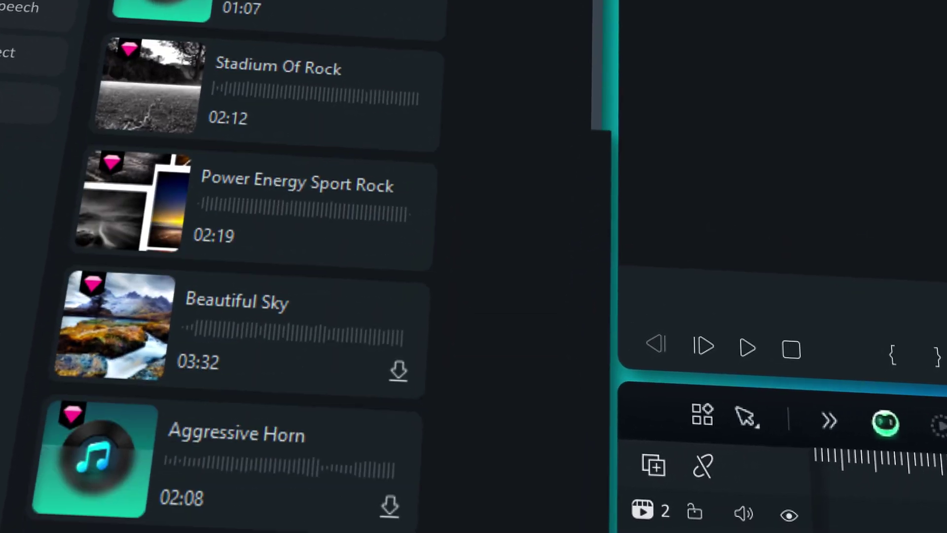
pyautogui.scroll(6, 247, 267)
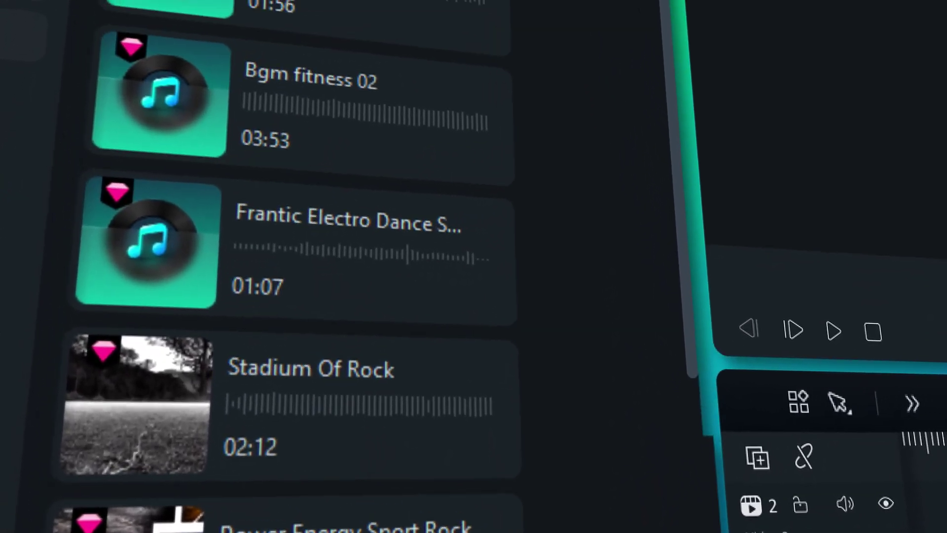
pyautogui.scroll(5, 295, 266)
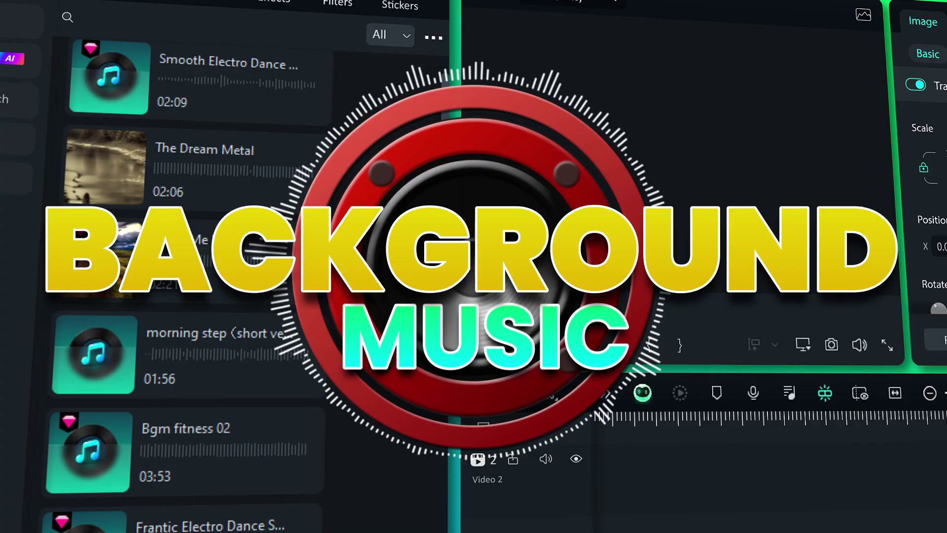
pyautogui.scroll(4, 197, 276)
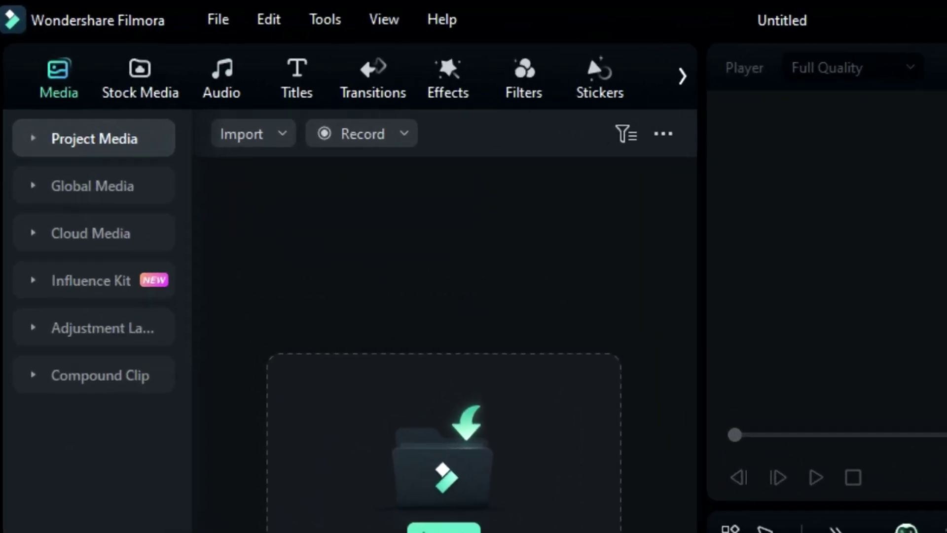
# - Open the Audio library and scroll the Music categories down to Newly Added
pyautogui.click(239, 89)
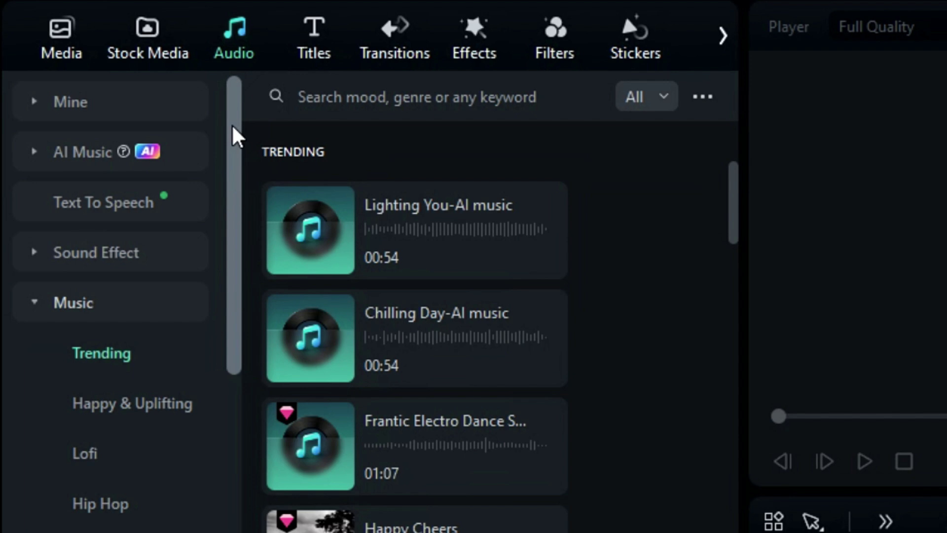
pyautogui.scroll(-3, 232, 153)
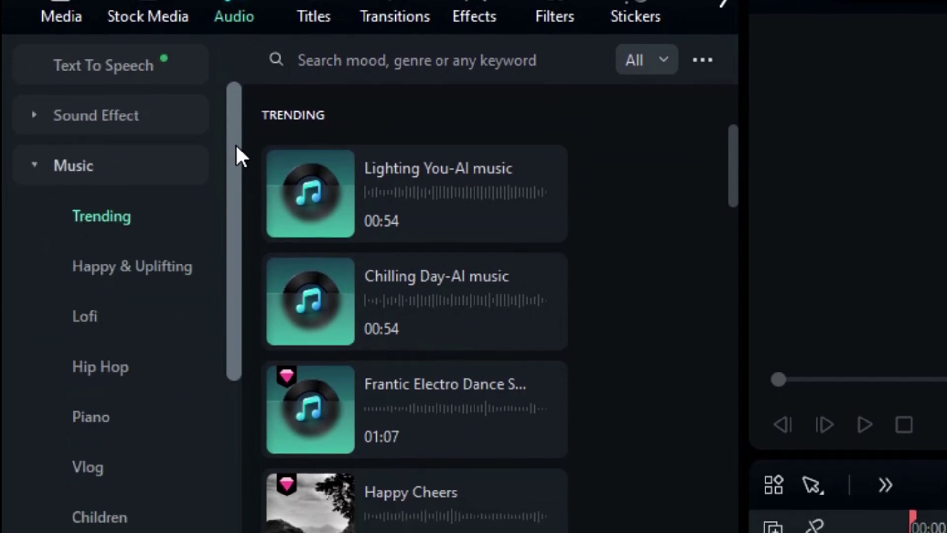
pyautogui.scroll(-4, 237, 163)
pyautogui.scroll(-6, 237, 176)
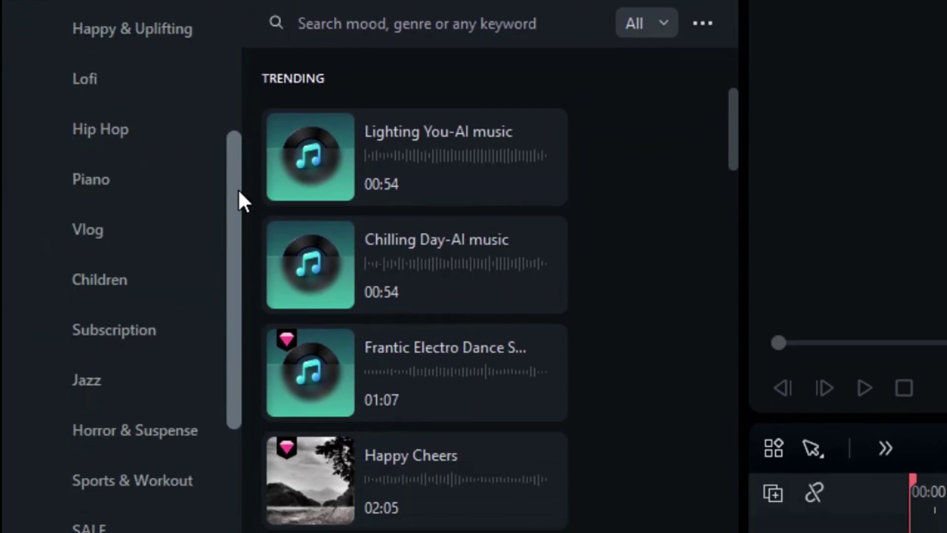
pyautogui.scroll(-7, 250, 277)
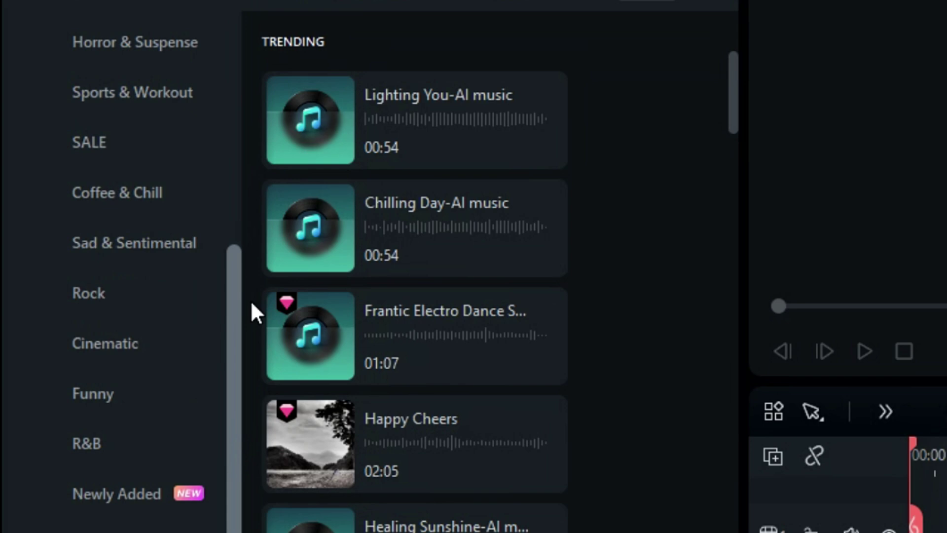
pyautogui.scroll(-2, 249, 395)
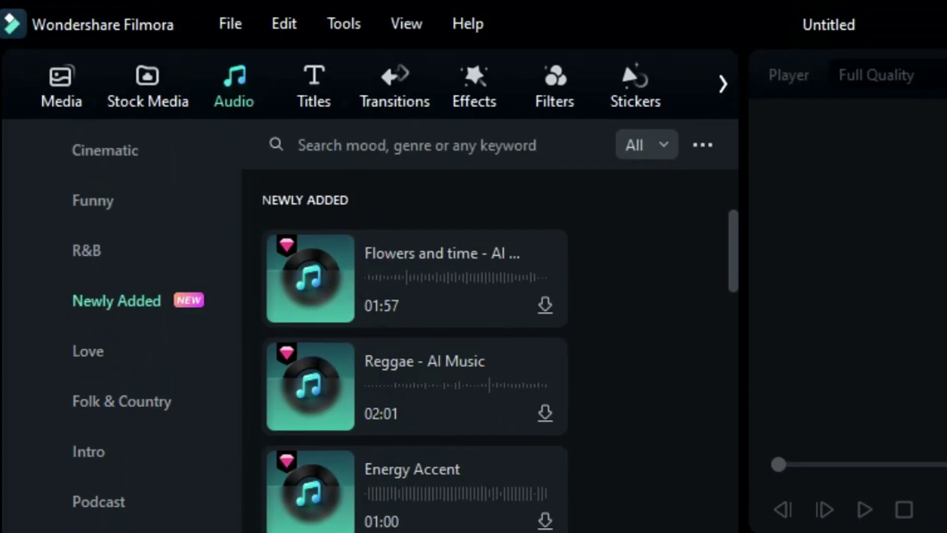
# - Show the Trending music tracks in the Audio library
pyautogui.moveTo(236, 530); pyautogui.dragTo(239, 321)
pyautogui.moveTo(253, 215); pyautogui.dragTo(253, 178)
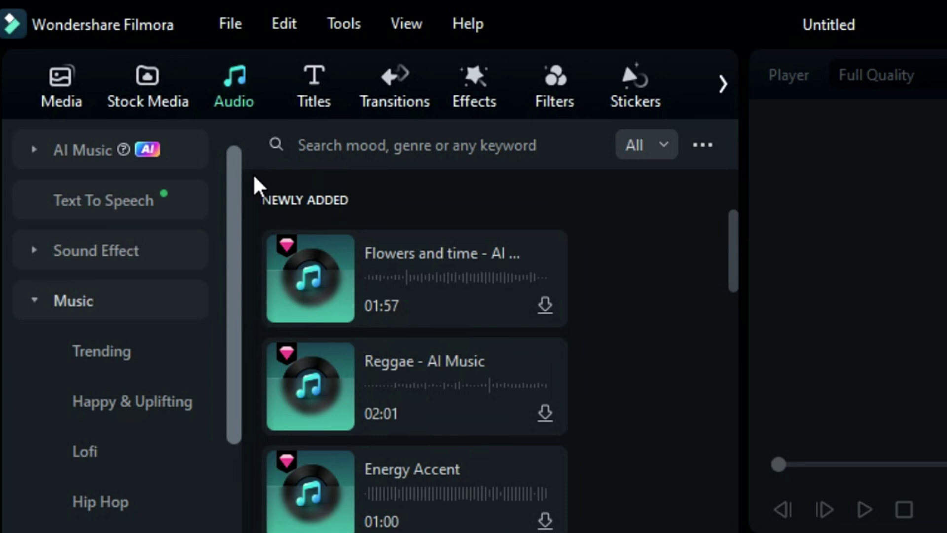
pyautogui.click(174, 344)
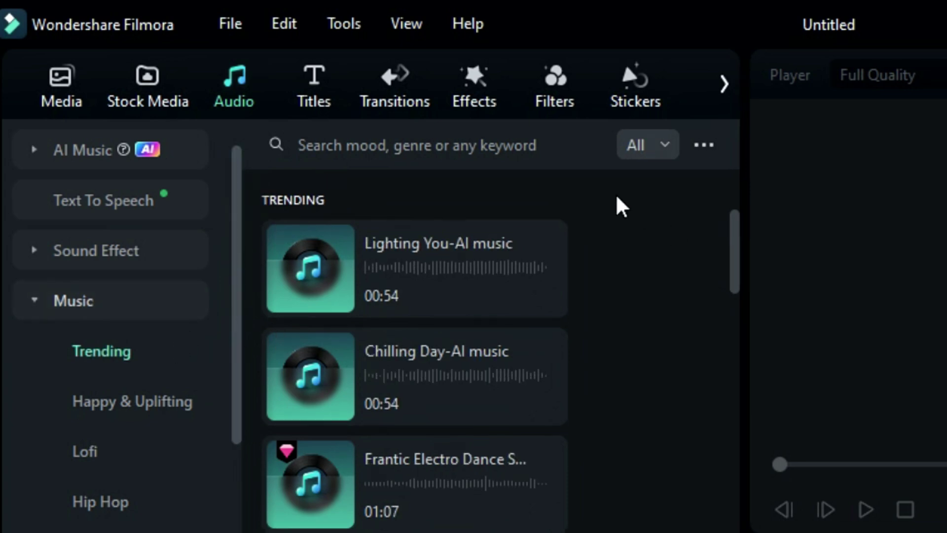
# - Search the music library for 'Happy', then for 'Lofi'
pyautogui.click(526, 156)
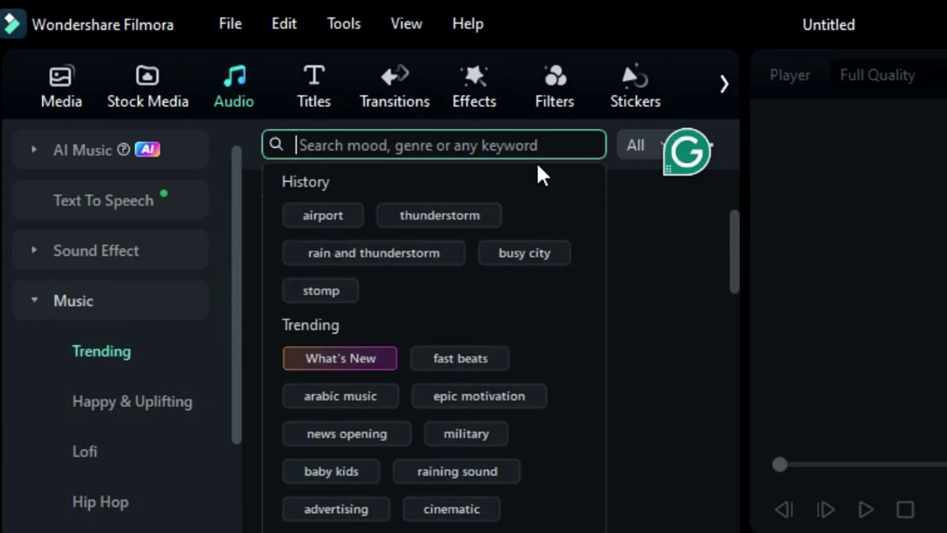
pyautogui.write('Happy')
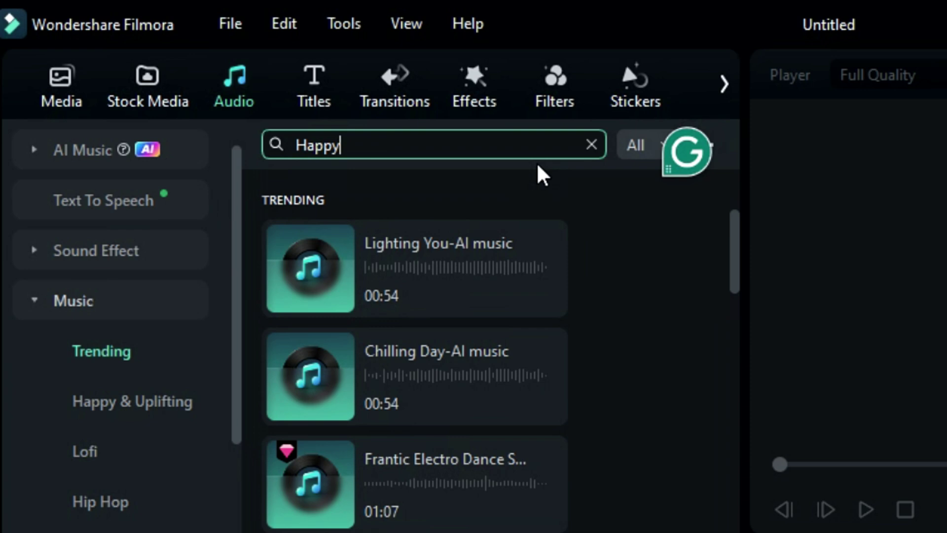
pyautogui.press('Return')
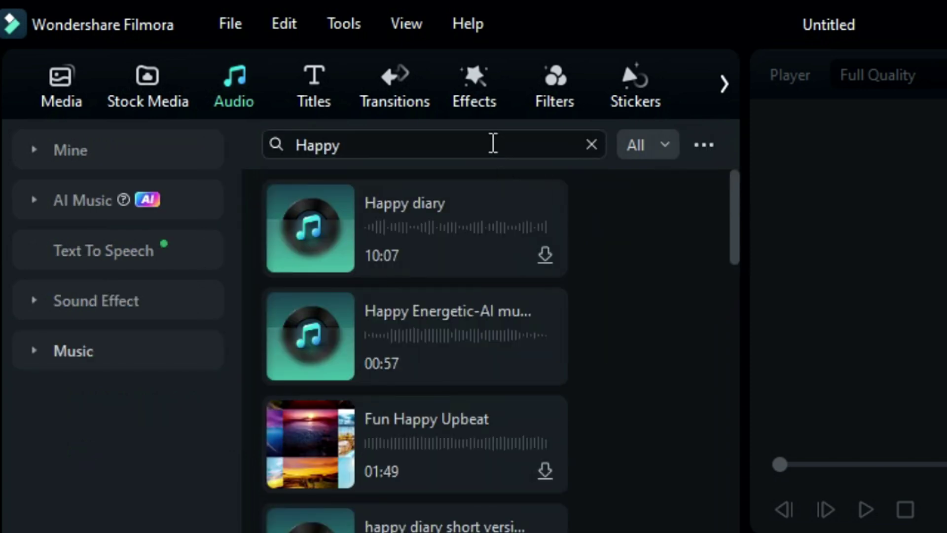
pyautogui.write('E')
pyautogui.press('Return')
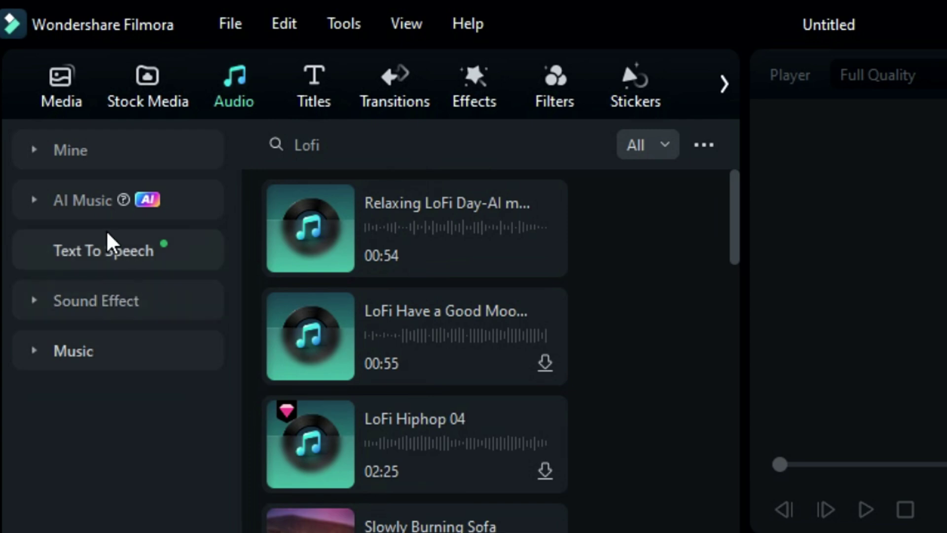
# - In AI Music, tag Suspense as the mood, Cinematic as the theme, and Trap as the genre
pyautogui.click(97, 217)
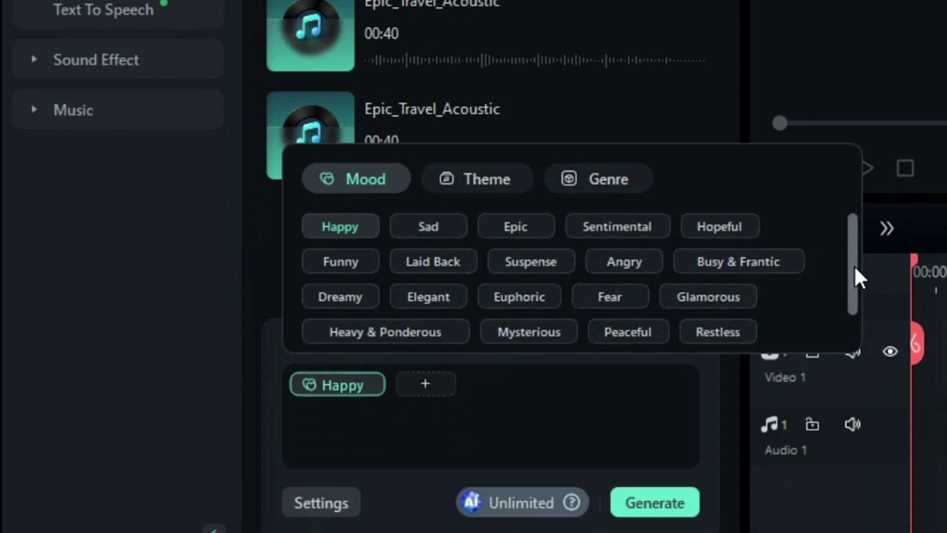
pyautogui.moveTo(853, 265); pyautogui.dragTo(849, 241)
pyautogui.click(541, 260)
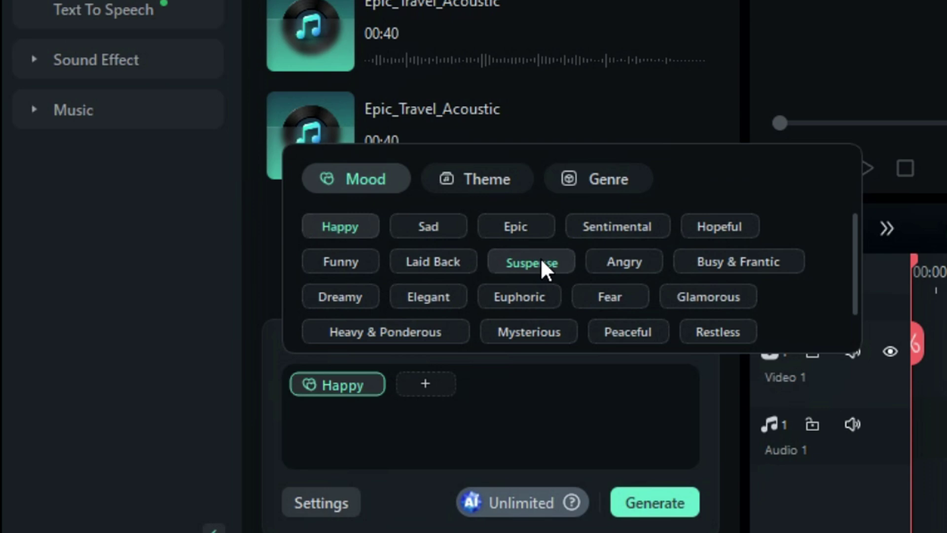
pyautogui.click(441, 190)
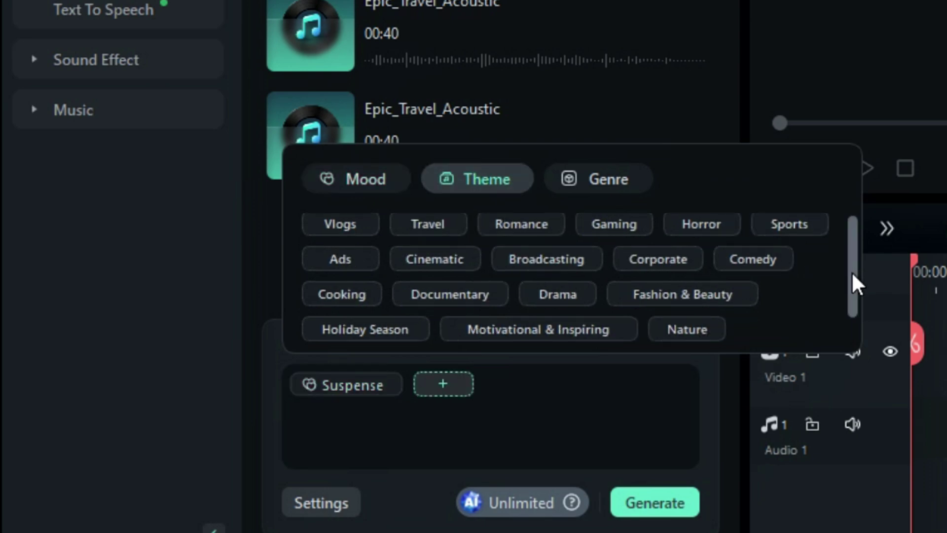
pyautogui.moveTo(852, 274)
pyautogui.mouseDown()
pyautogui.moveTo(851, 312)
pyautogui.moveTo(853, 264)
pyautogui.mouseUp()
pyautogui.click(461, 270)
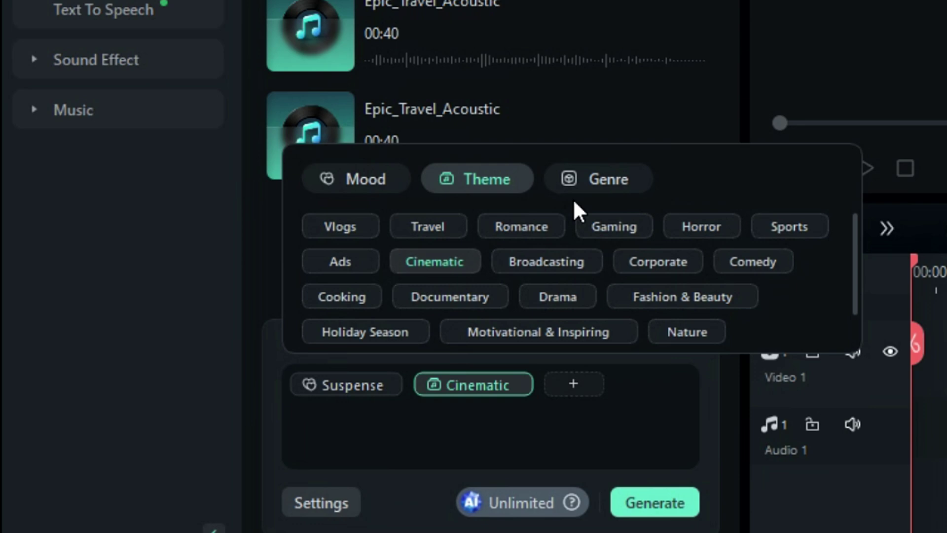
pyautogui.click(598, 181)
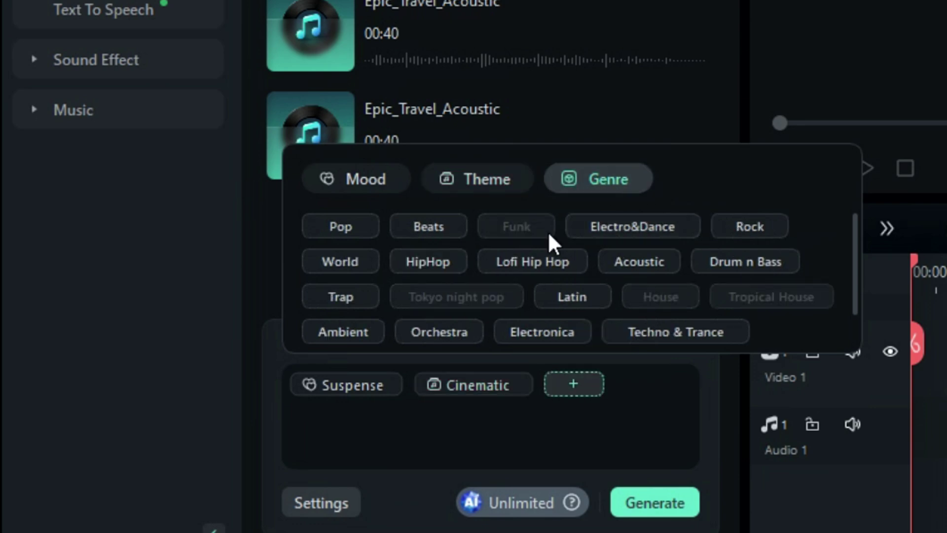
# - Set the AI music generation tempo to High
pyautogui.click(322, 501)
pyautogui.click(395, 296)
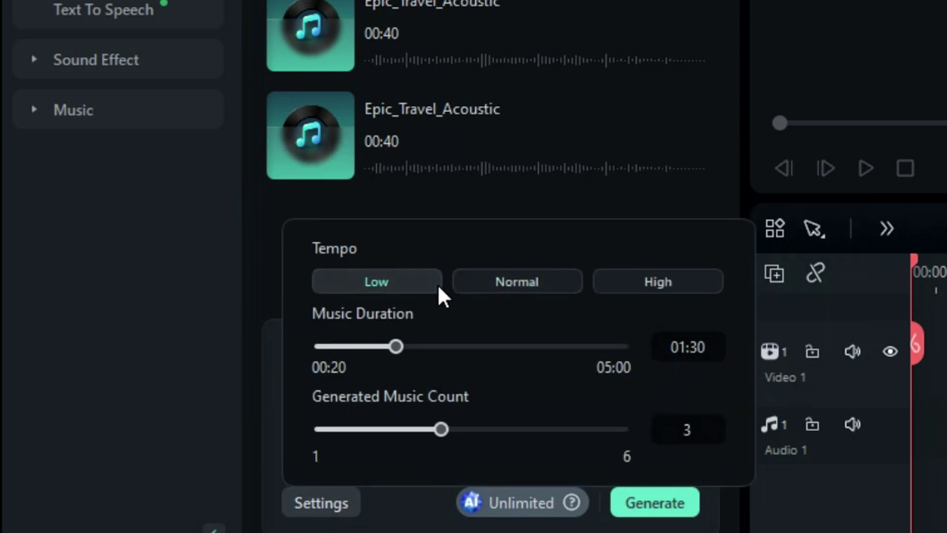
pyautogui.click(631, 285)
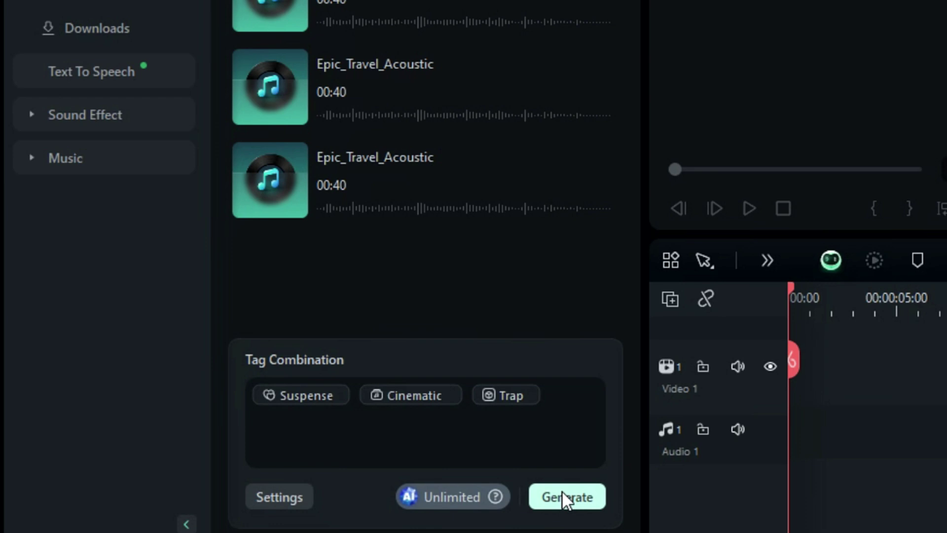
# - Generate two Suspense_Cinematic_Trap tracks and preview each one
pyautogui.click(655, 502)
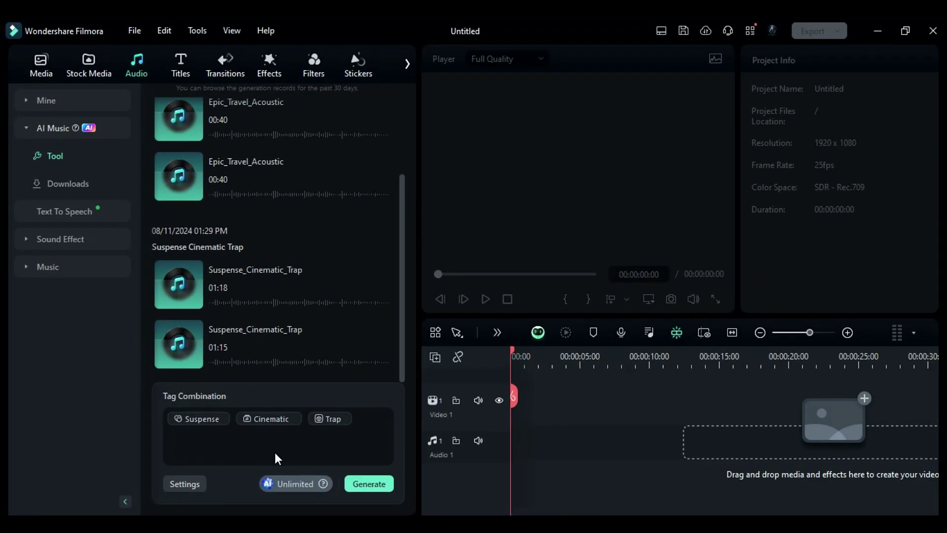
pyautogui.click(179, 283)
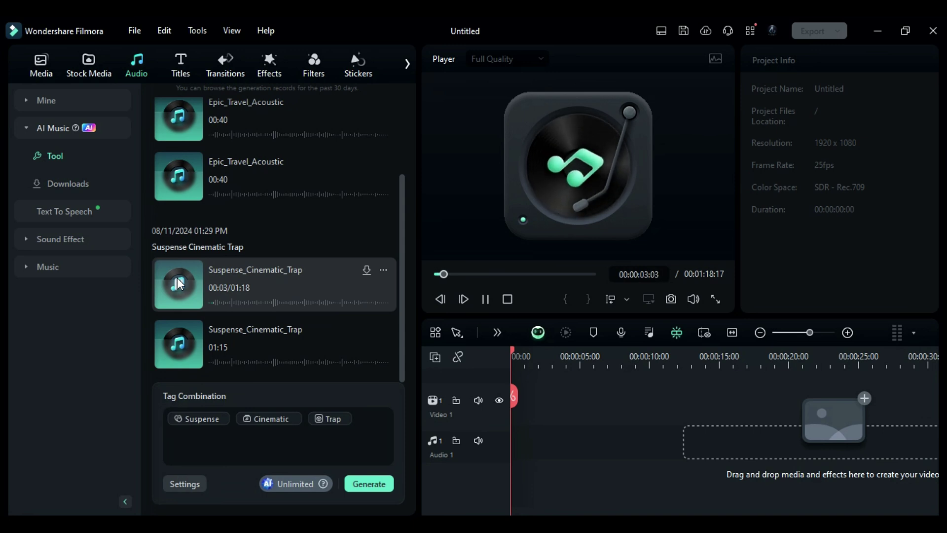
pyautogui.click(178, 350)
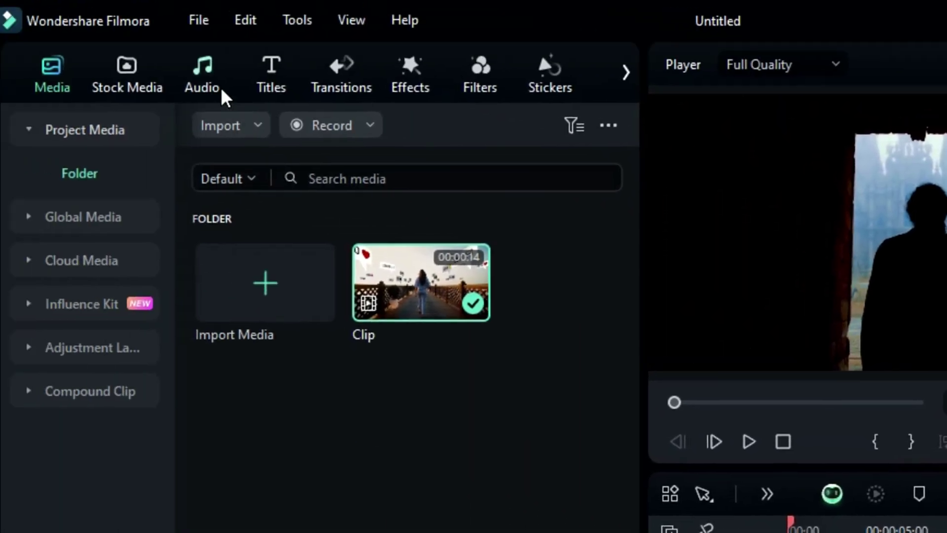
# - Place the Trending track Chilling Day-AI music on the Audio 1 track
pyautogui.click(79, 49)
pyautogui.click(268, 338)
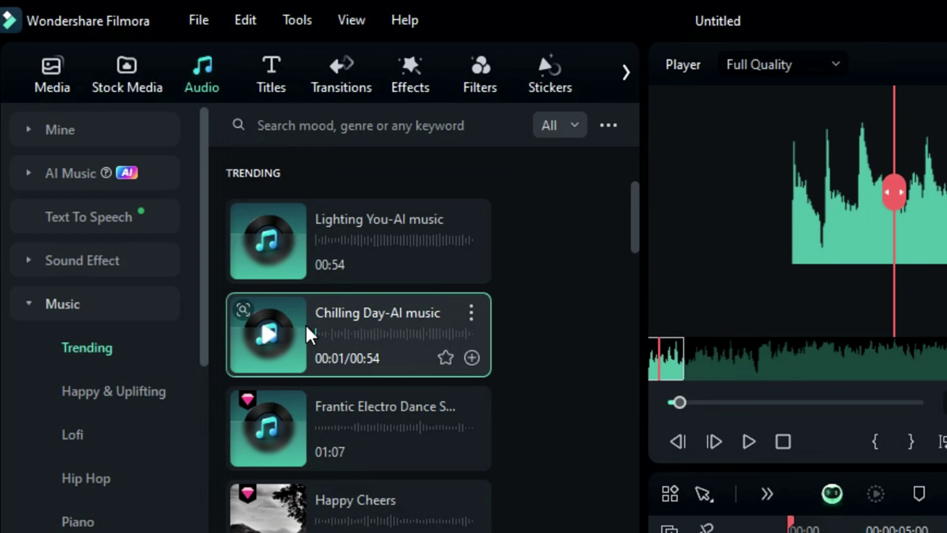
pyautogui.moveTo(306, 332); pyautogui.dragTo(794, 532)
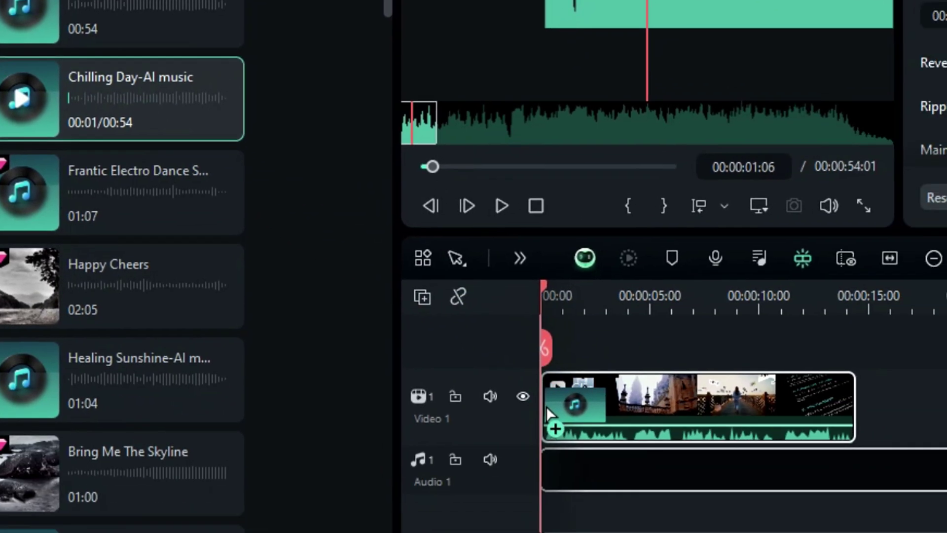
pyautogui.moveTo(546, 406); pyautogui.dragTo(694, 407)
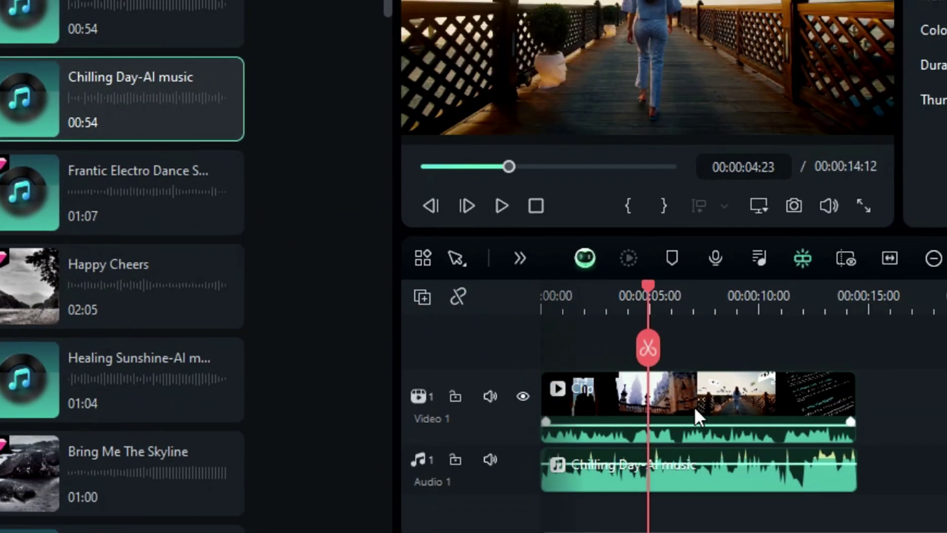
# - Enable audio ducking at 60% on the video clip
pyautogui.click(693, 406)
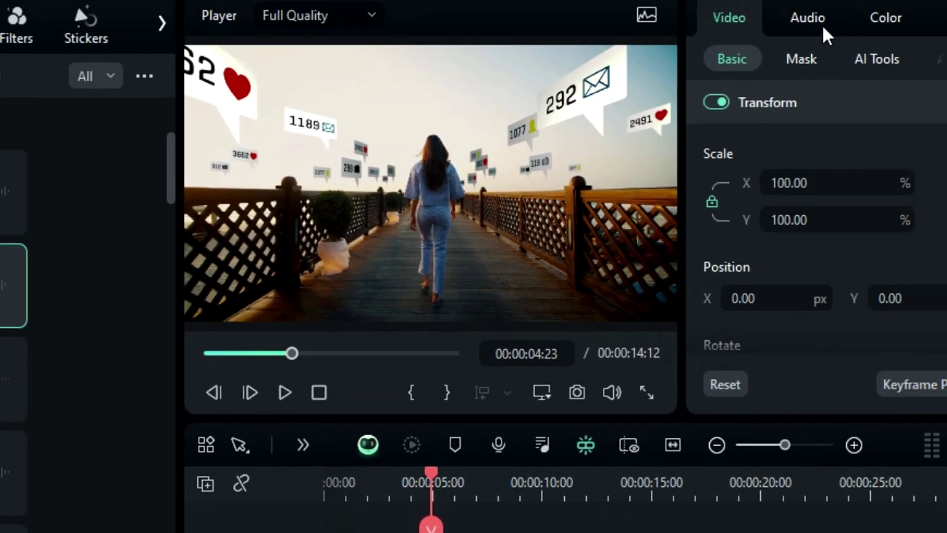
pyautogui.click(946, 0)
pyautogui.scroll(-6, 932, 247)
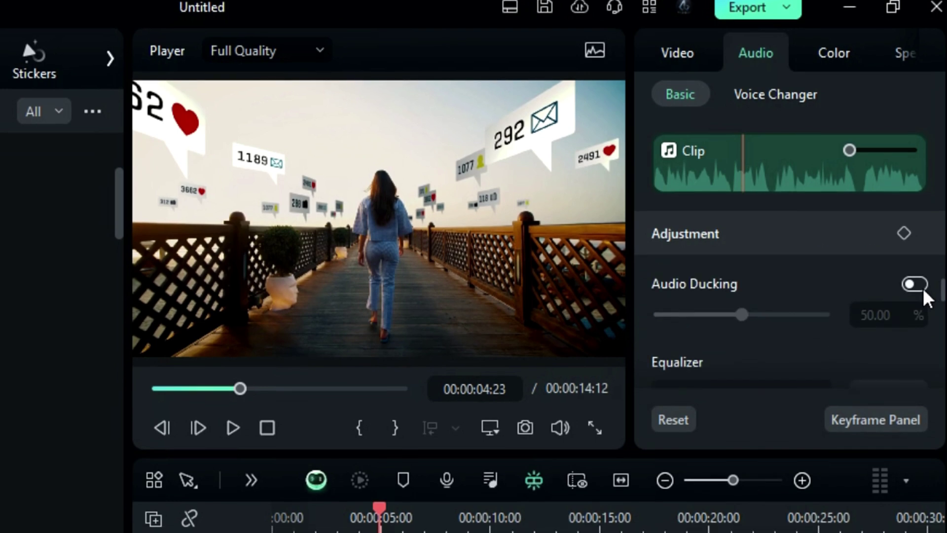
pyautogui.write('6')
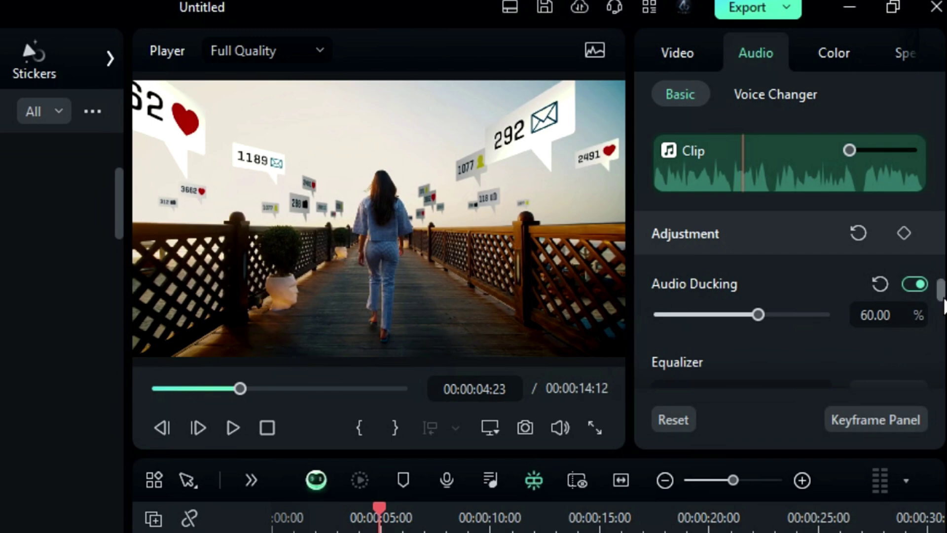
pyautogui.scroll(-3, 939, 296)
# - Apply the Low Bass equalizer preset to the clip and play the project from the start
pyautogui.click(814, 334)
pyautogui.click(771, 476)
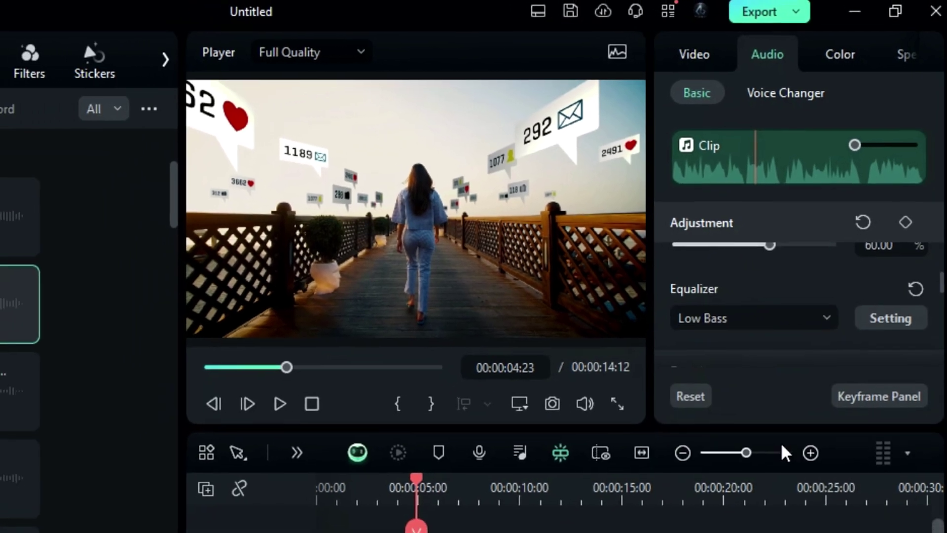
pyautogui.click(312, 404)
pyautogui.click(279, 404)
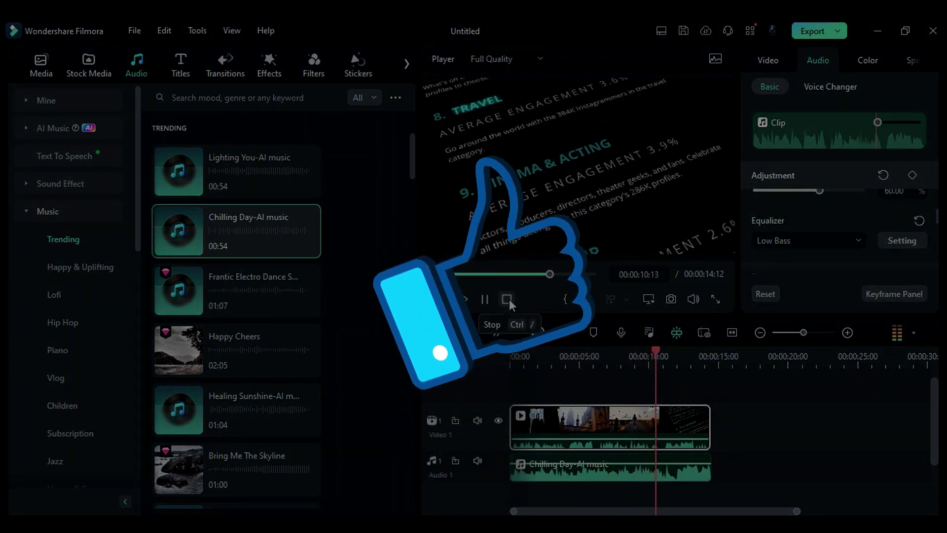
pyautogui.click(507, 299)
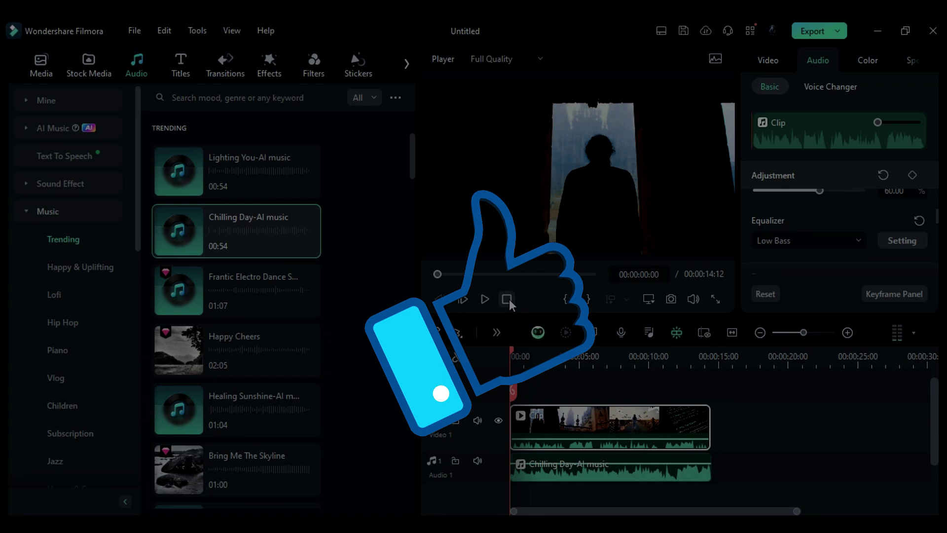